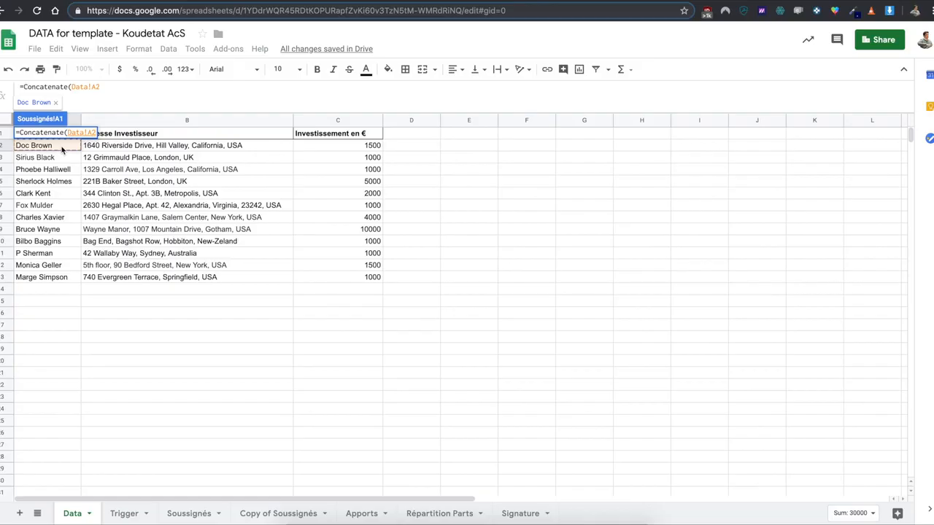
# - Complete the Soussignés A1 formula as =Concatenate(Data!A2,", demeurant à : ",Data!B2,";") and fill it down column A to row 8
pyautogui.write(',')
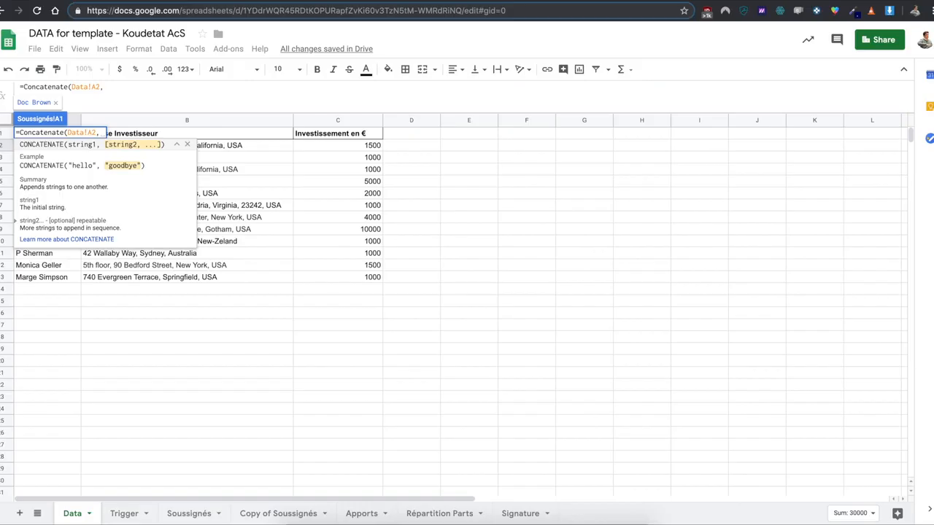
pyautogui.write('"')
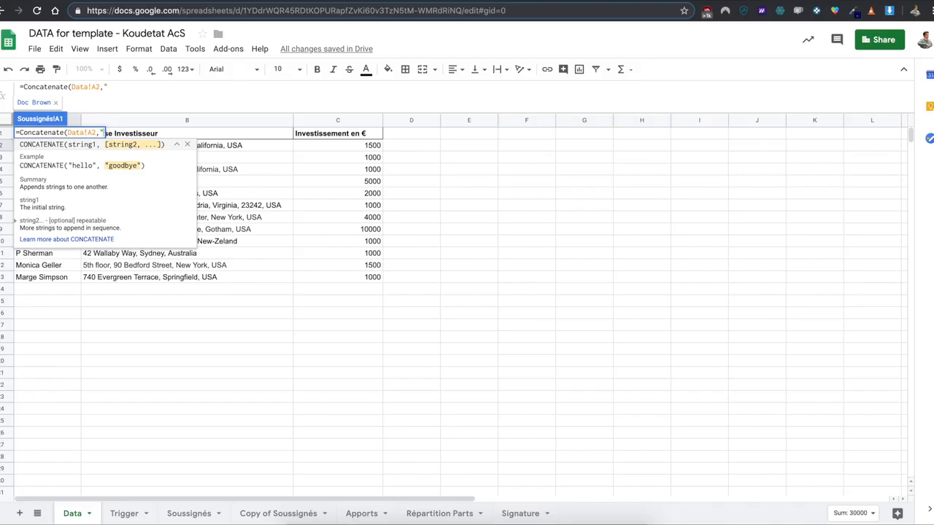
pyautogui.write(', demeurant à : ",')
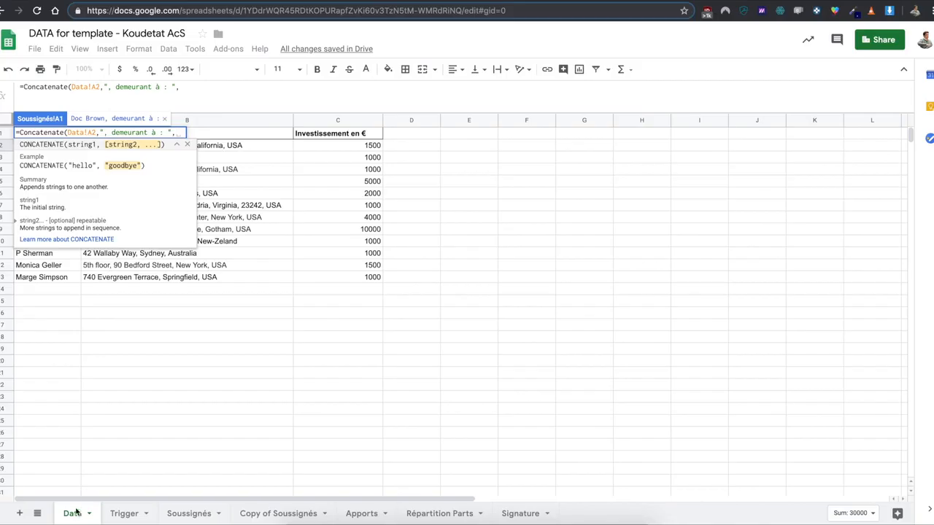
pyautogui.click(221, 150)
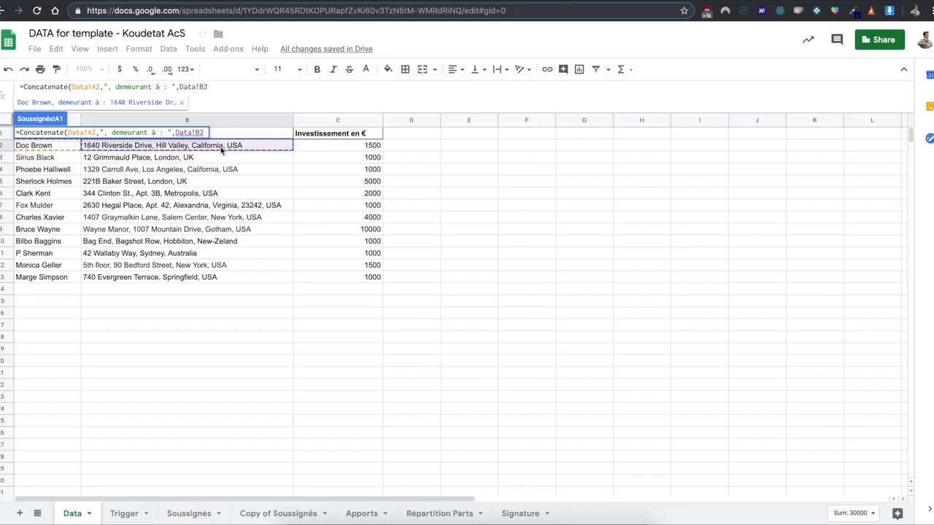
pyautogui.write('"')
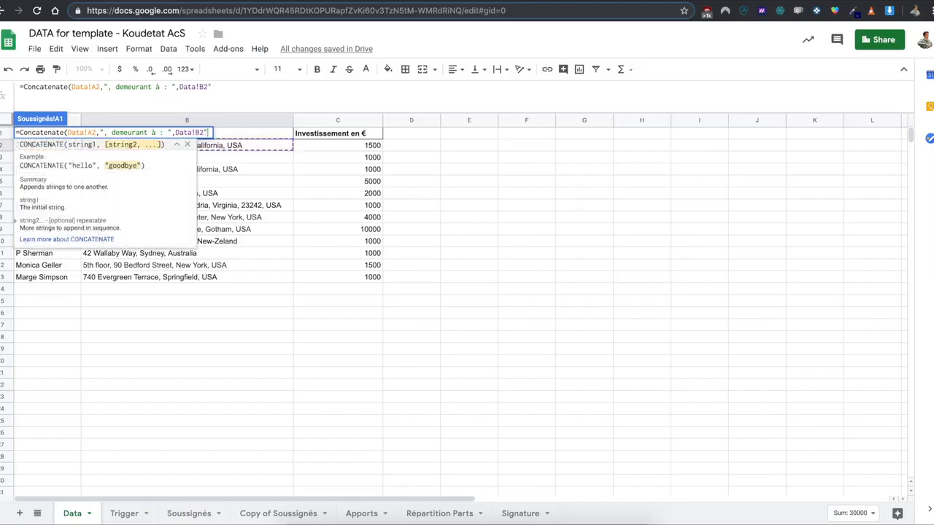
pyautogui.press('BackSpace')
pyautogui.write(',"')
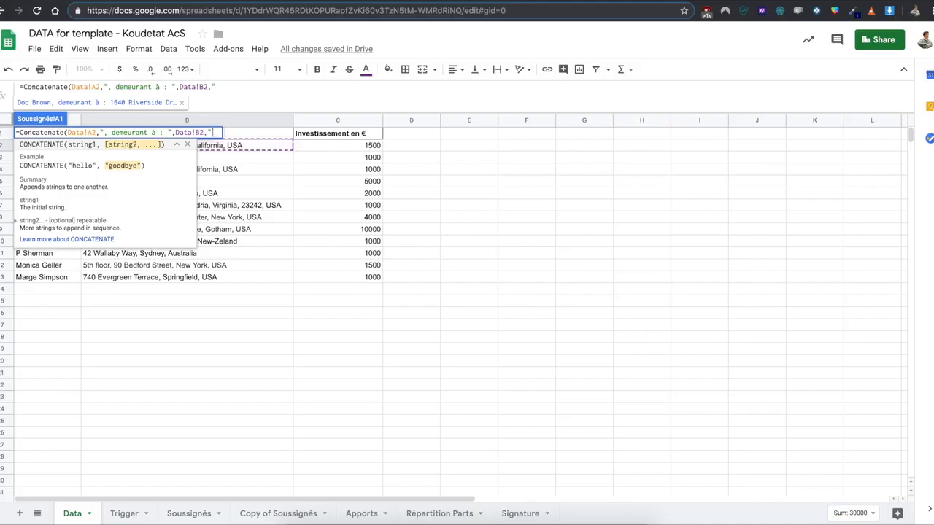
pyautogui.write(';")')
pyautogui.press('Return')
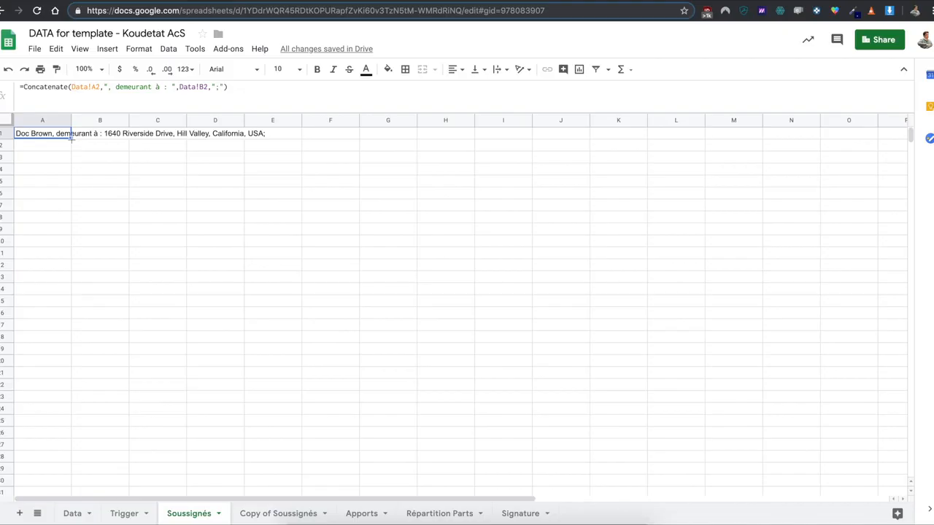
pyautogui.moveTo(71, 139); pyautogui.dragTo(70, 220)
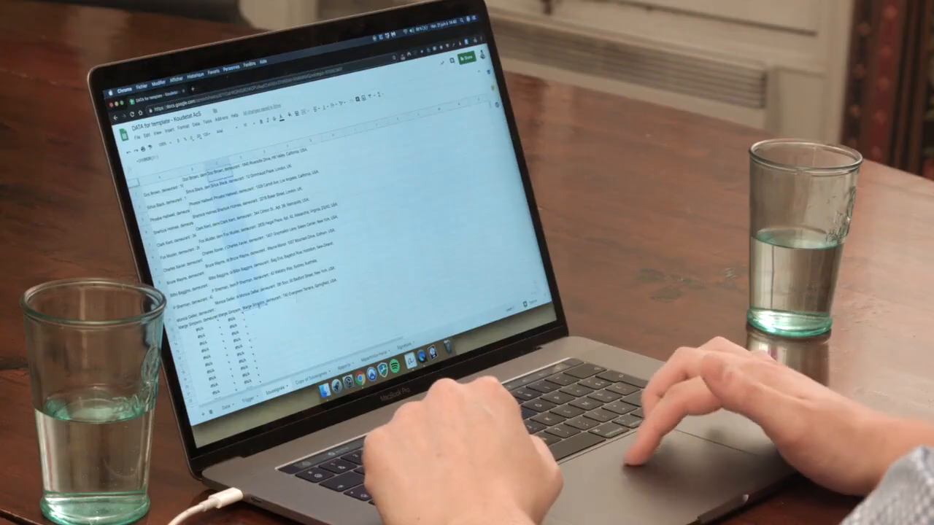
# - On the Trigger sheet, enter =Concatenate(Soussignés!C:C) in cell G2 under the Soussignes header
pyautogui.hotkey('ctrl', 'Left')
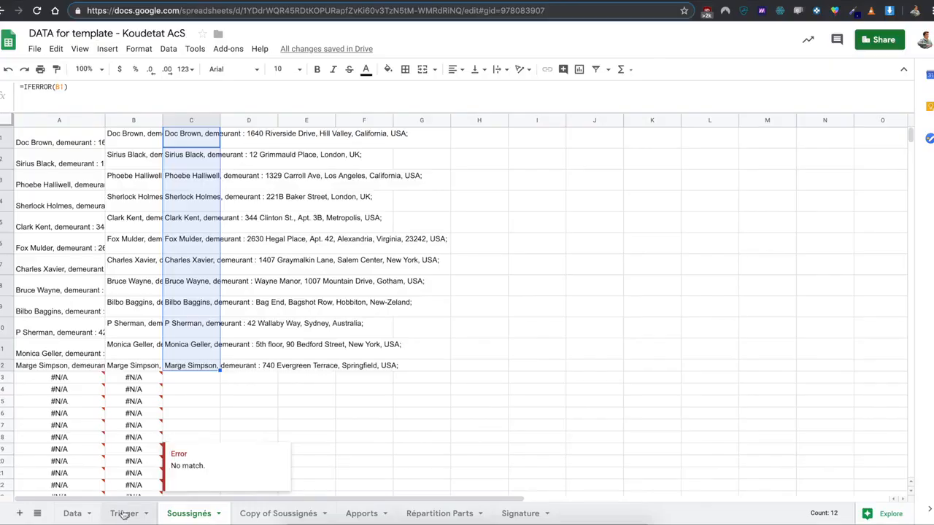
pyautogui.click(124, 514)
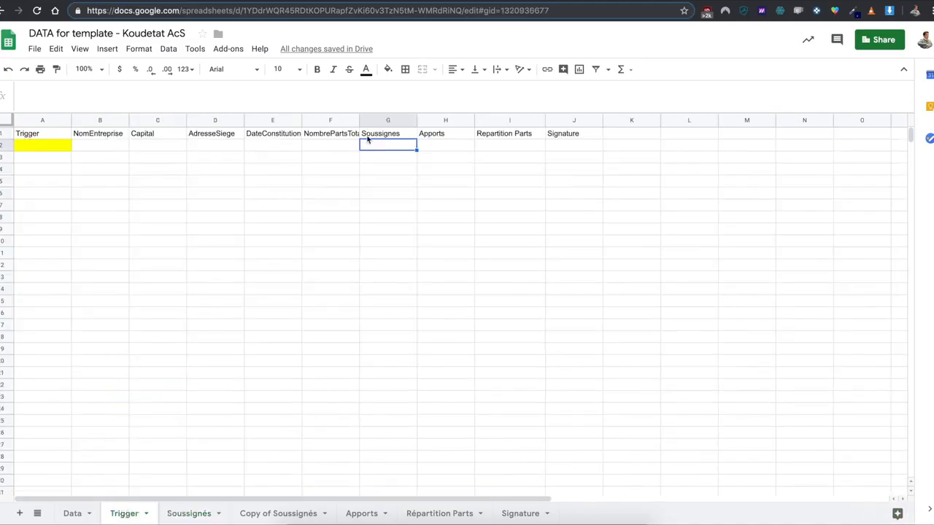
pyautogui.write('=Concatenate(')
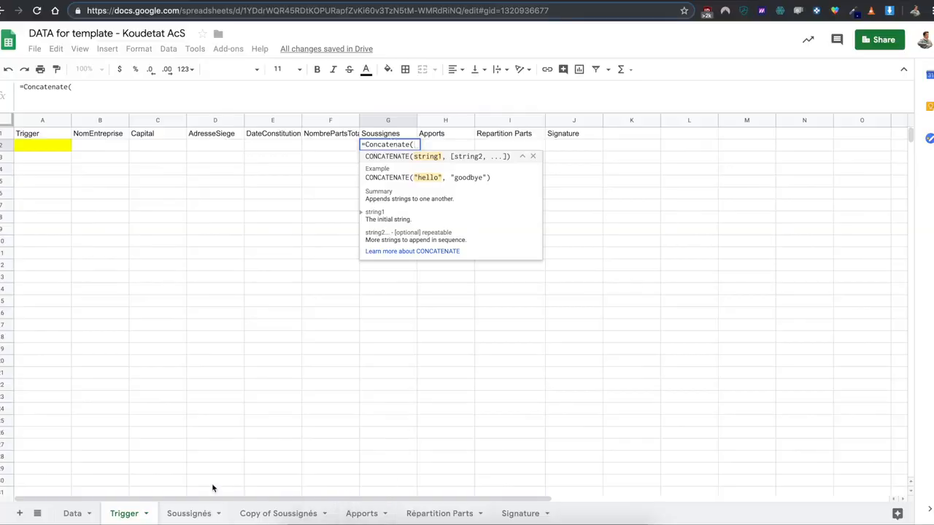
pyautogui.click(191, 514)
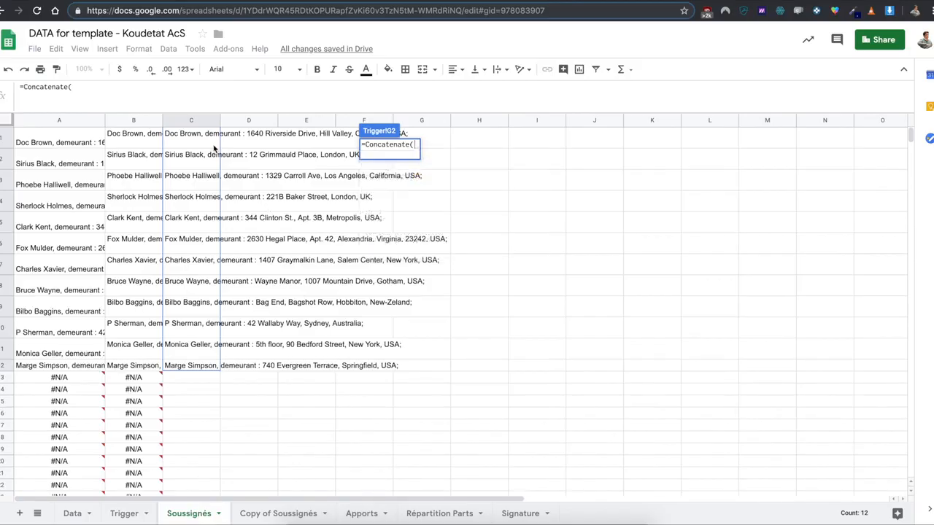
pyautogui.click(202, 121)
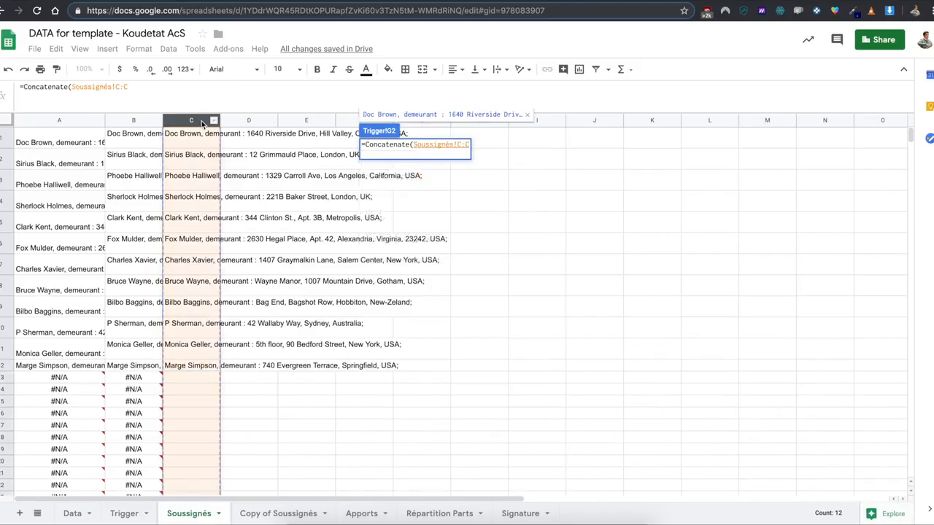
pyautogui.write(')')
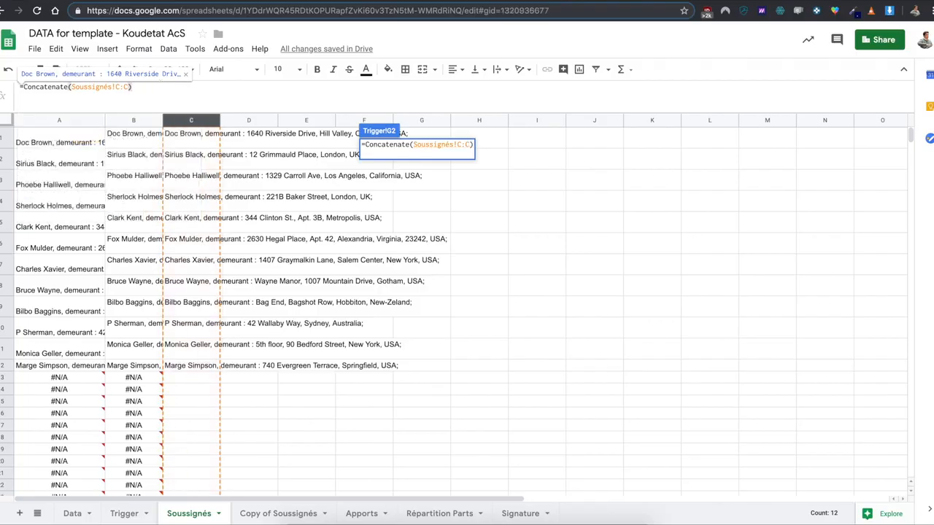
pyautogui.press('Return')
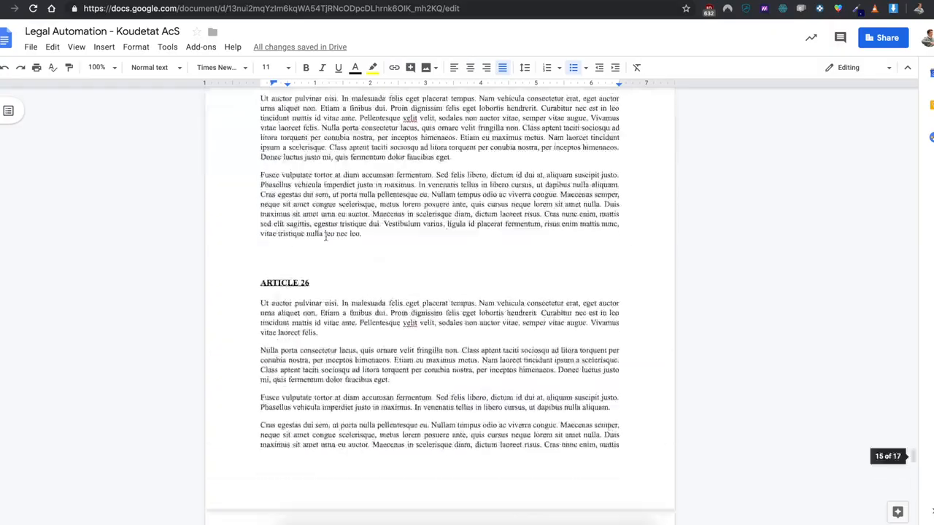
# - Look through the Legal Automation document and examine the highlighted template placeholders on its first page
pyautogui.scroll(20, 325, 236)
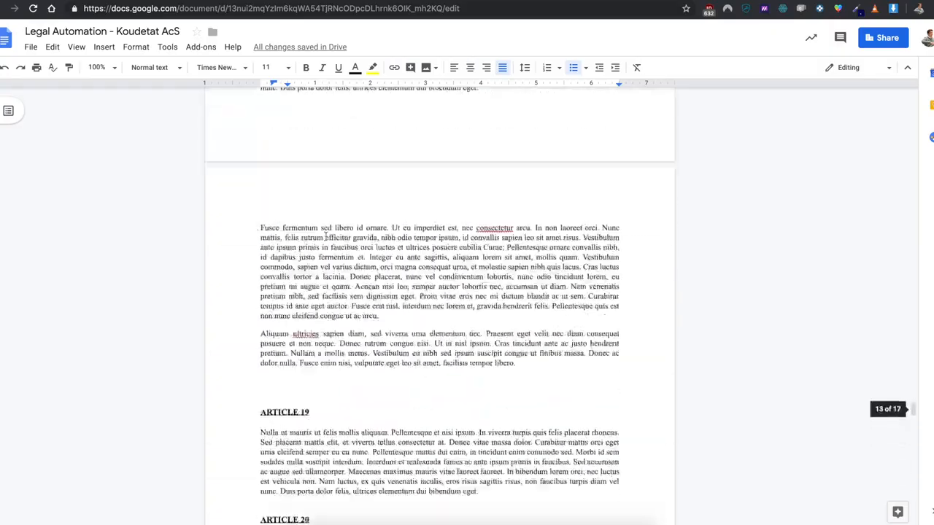
pyautogui.scroll(2, 325, 236)
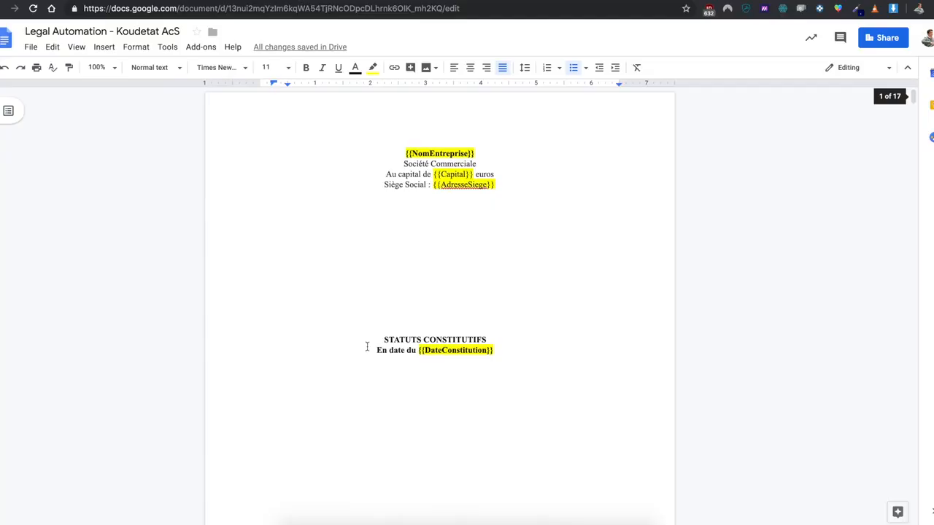
pyautogui.scroll(-3, 367, 347)
pyautogui.scroll(3, 367, 347)
pyautogui.scroll(-2, 366, 347)
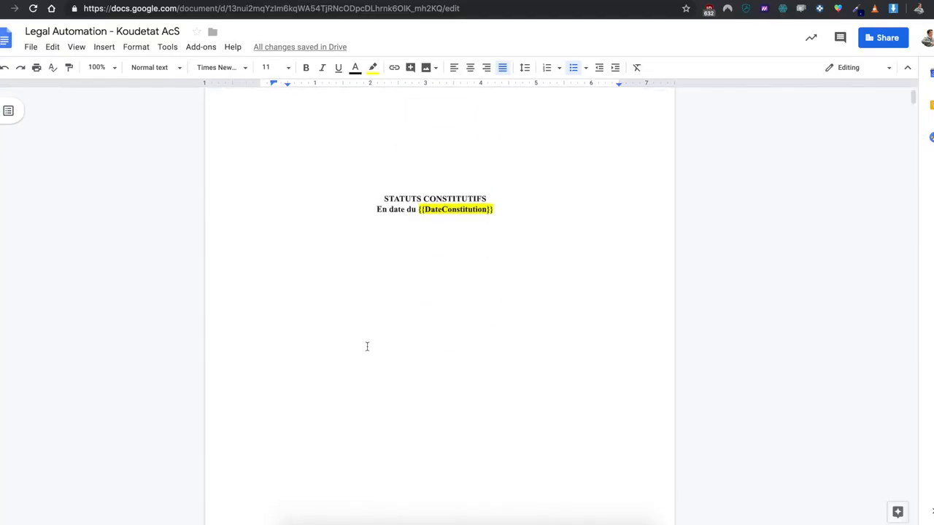
pyautogui.scroll(2, 367, 346)
# - Switch to the data spreadsheet and examine the Trigger row's template values and the investor sentences on the Soussignés sheet
pyautogui.hotkey('ctrl', 'Right')
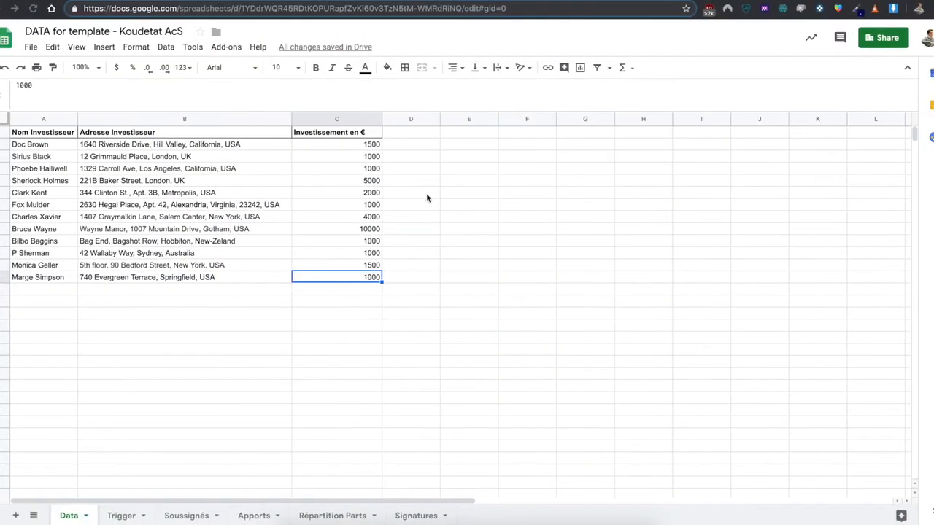
pyautogui.click(122, 517)
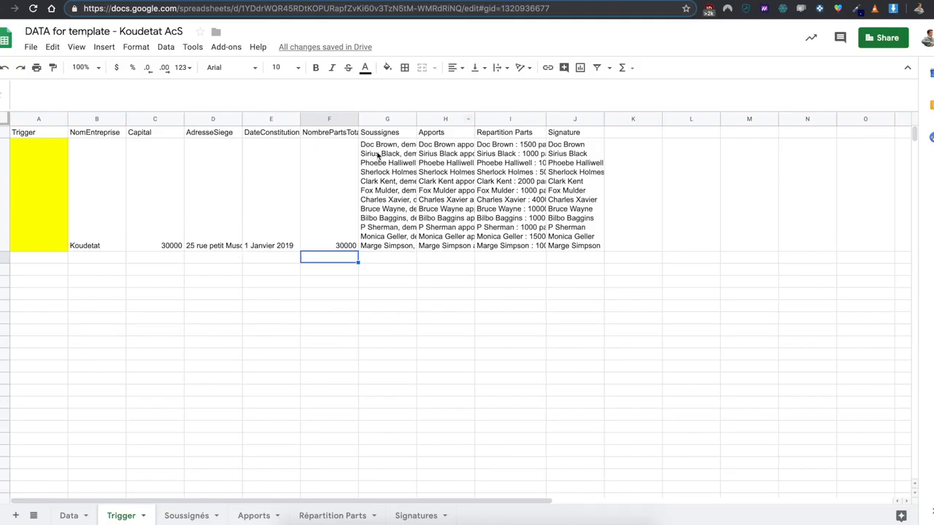
pyautogui.click(187, 517)
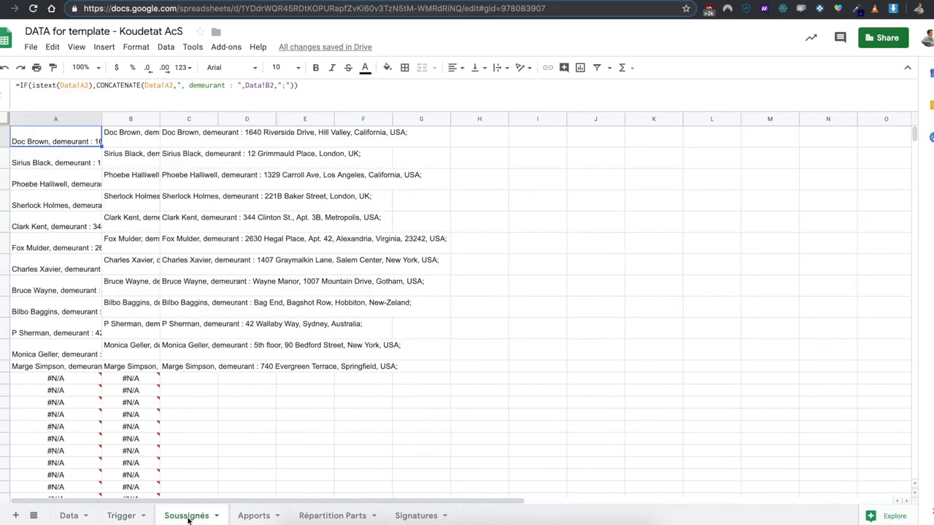
pyautogui.click(128, 367)
pyautogui.click(183, 368)
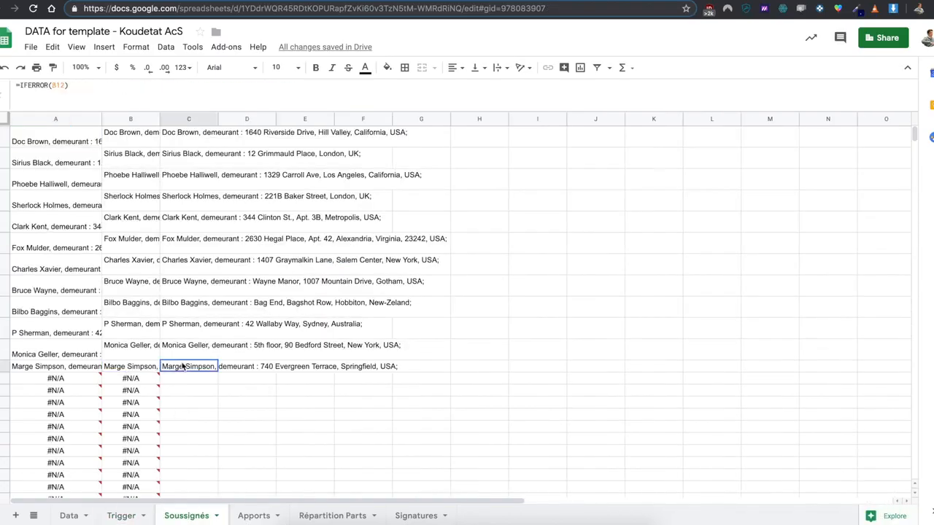
pyautogui.moveTo(194, 363); pyautogui.dragTo(387, 370)
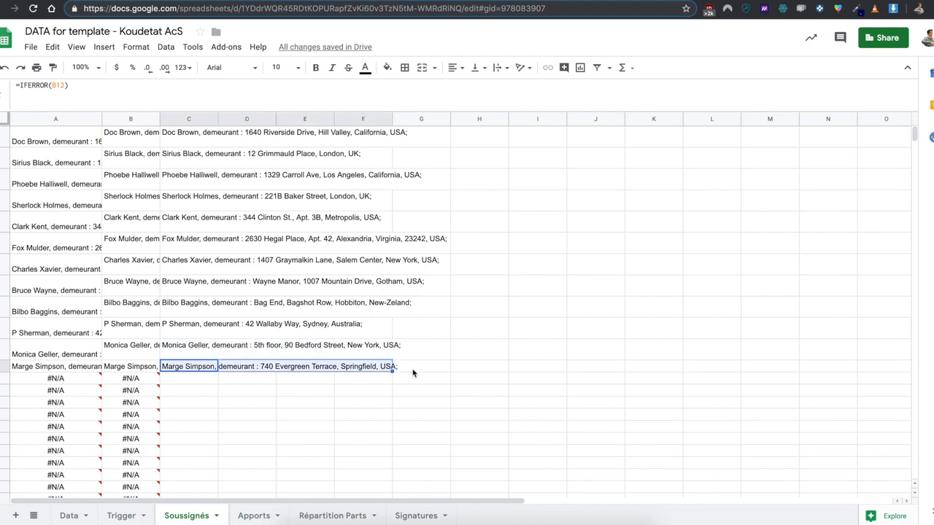
pyautogui.click(123, 516)
pyautogui.click(110, 213)
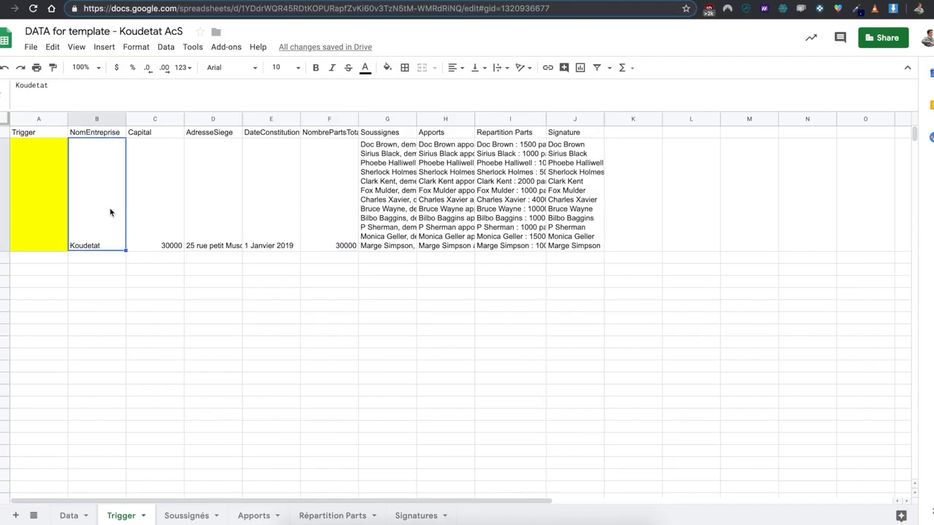
pyautogui.moveTo(120, 211); pyautogui.dragTo(398, 232)
pyautogui.click(563, 224)
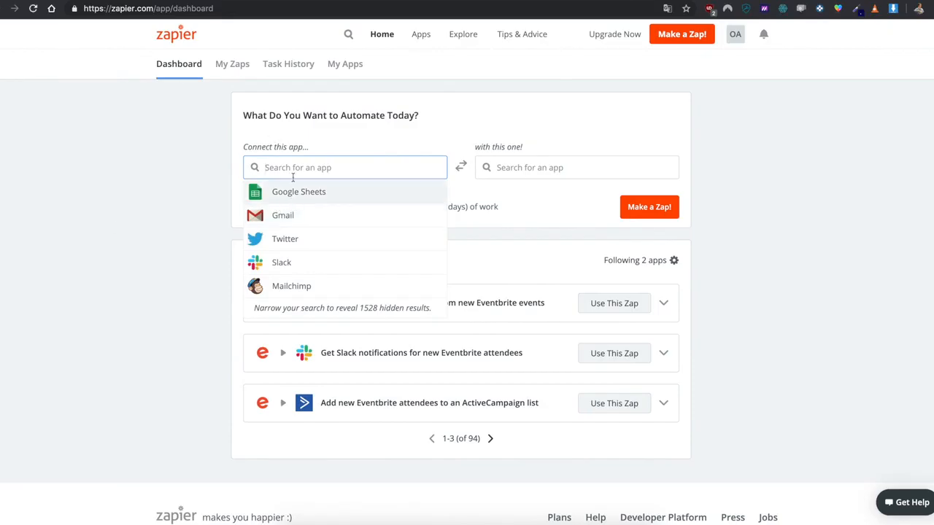
# - In Zapier, choose Google Sheets as the app to connect with Google Docs
pyautogui.click(283, 193)
pyautogui.click(533, 169)
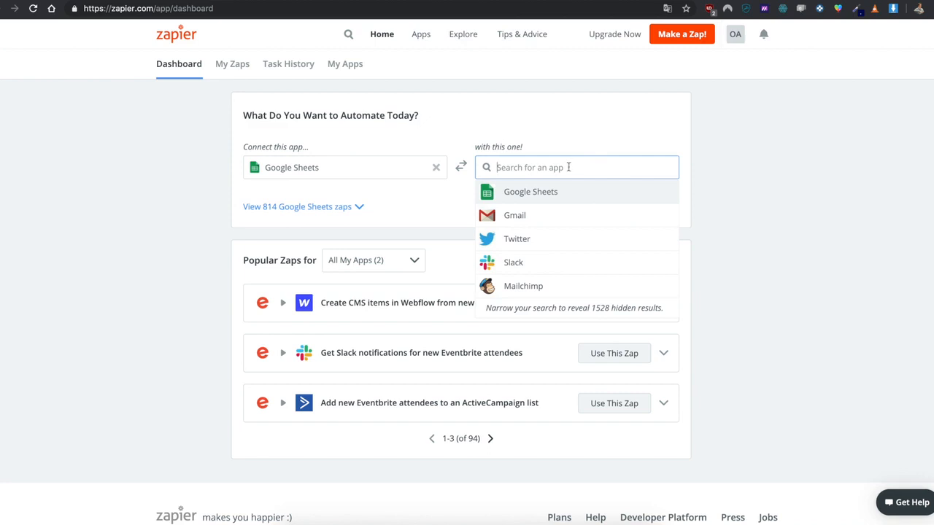
pyautogui.write('google do')
pyautogui.click(573, 193)
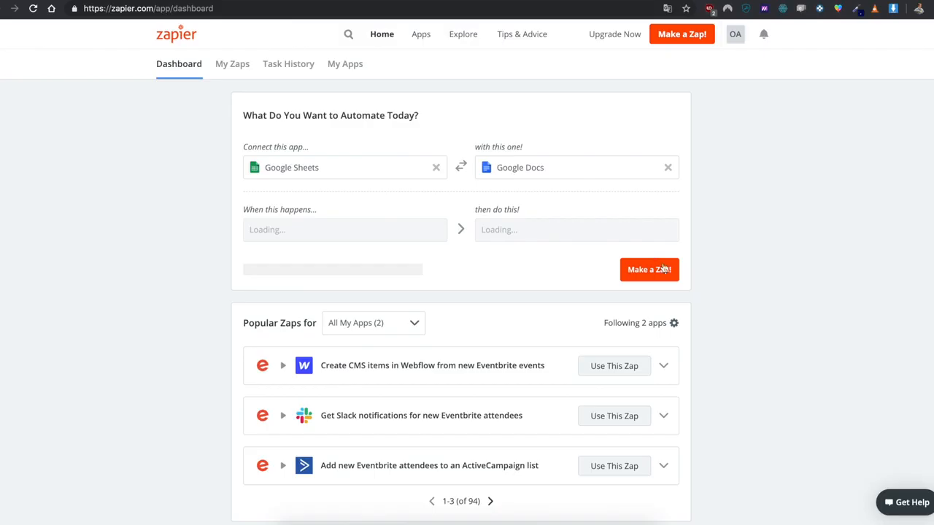
# - Set the Google Sheets trigger to New or Updated Spreadsheet Row
pyautogui.click(384, 234)
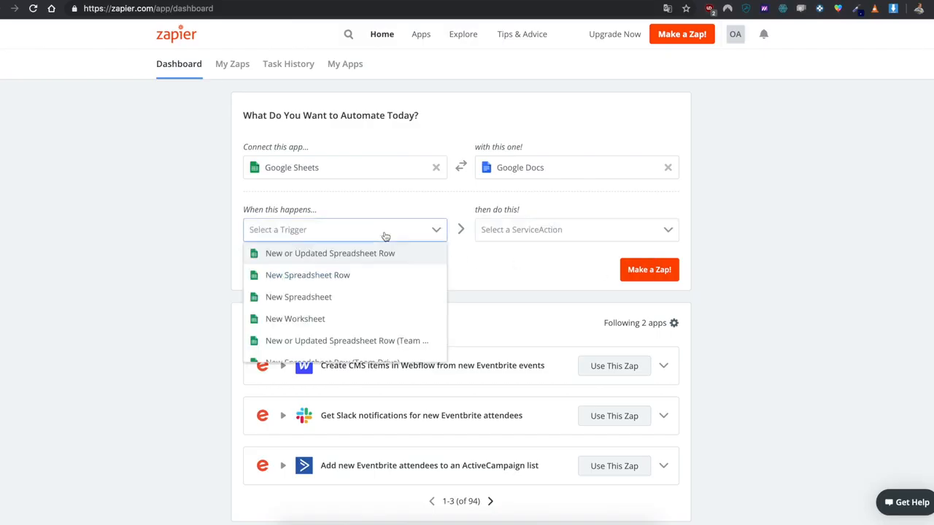
pyautogui.scroll(-1, 357, 305)
pyautogui.click(307, 248)
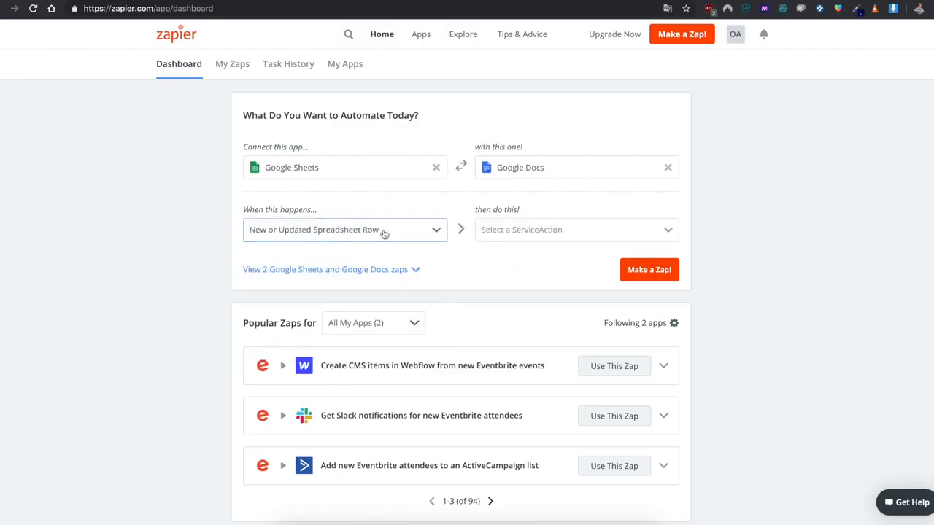
# - Set the Google Docs action to Create Document from Text and open the resulting Zap in the editor
pyautogui.click(539, 241)
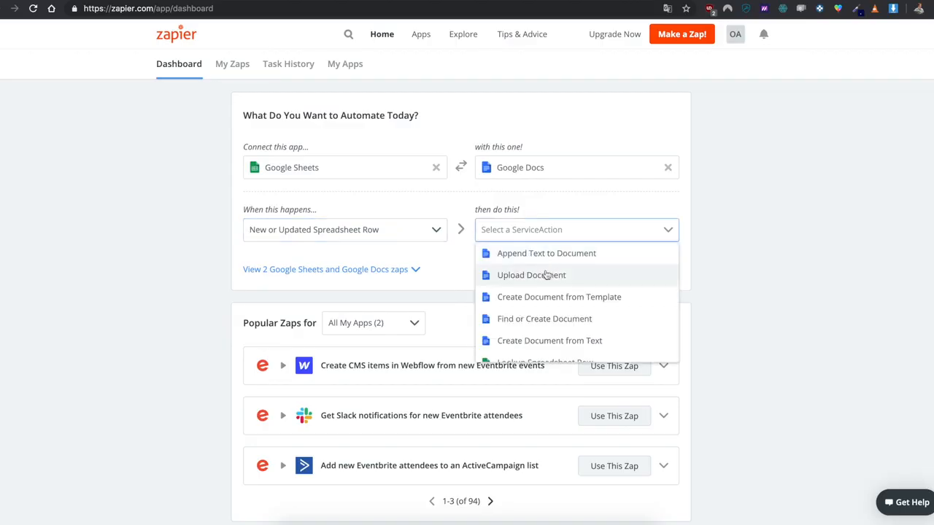
pyautogui.scroll(-1, 541, 296)
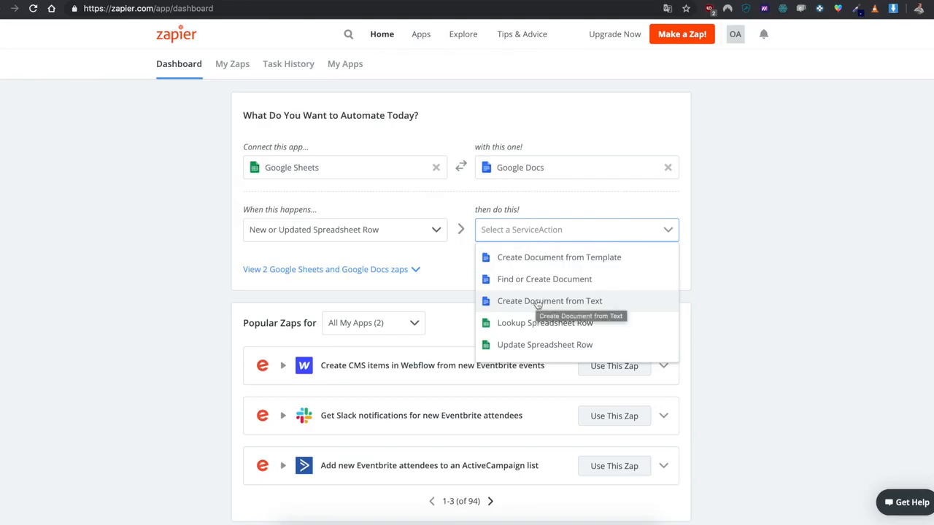
pyautogui.click(538, 302)
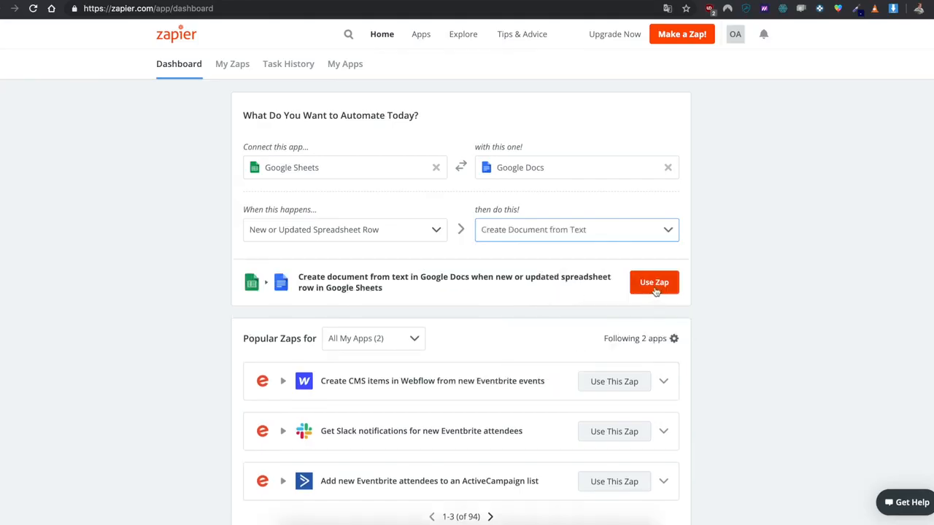
pyautogui.click(654, 282)
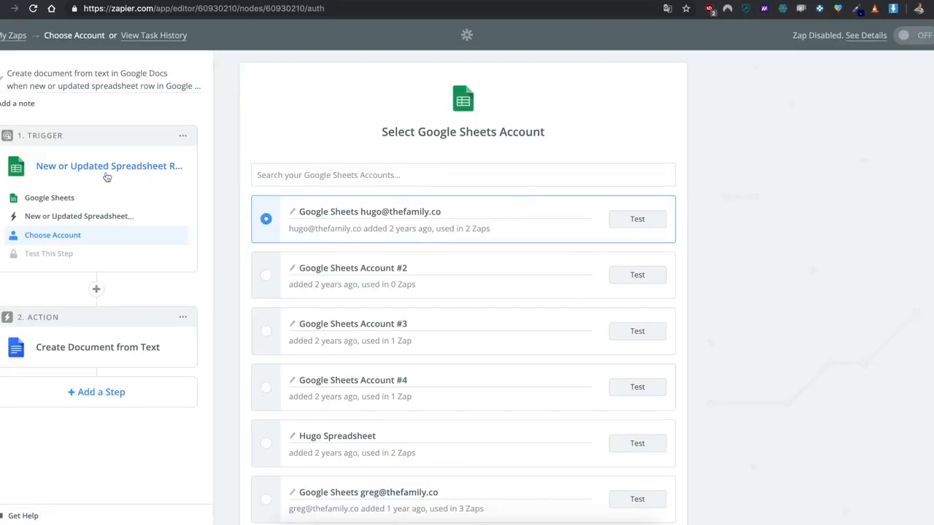
# - Confirm Google Sheets as the trigger app and New or Updated Spreadsheet Row as the trigger event
pyautogui.click(60, 204)
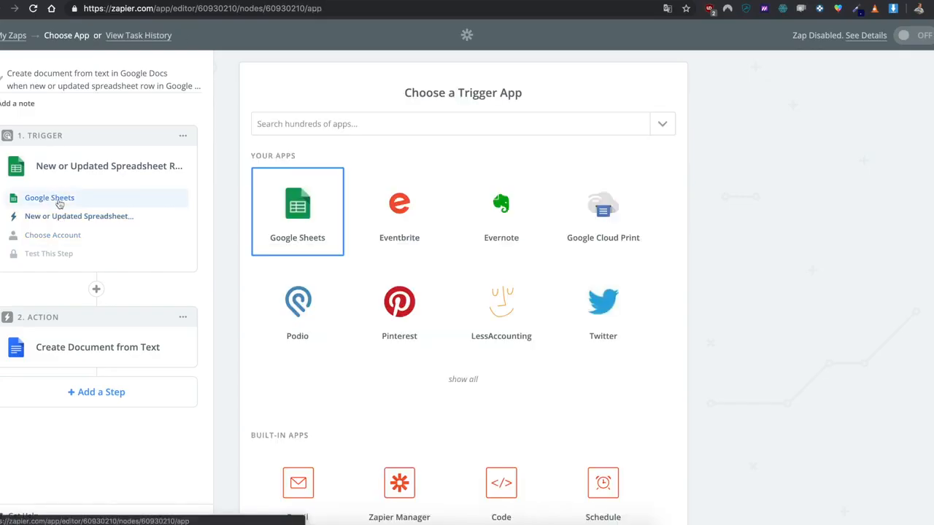
pyautogui.click(285, 227)
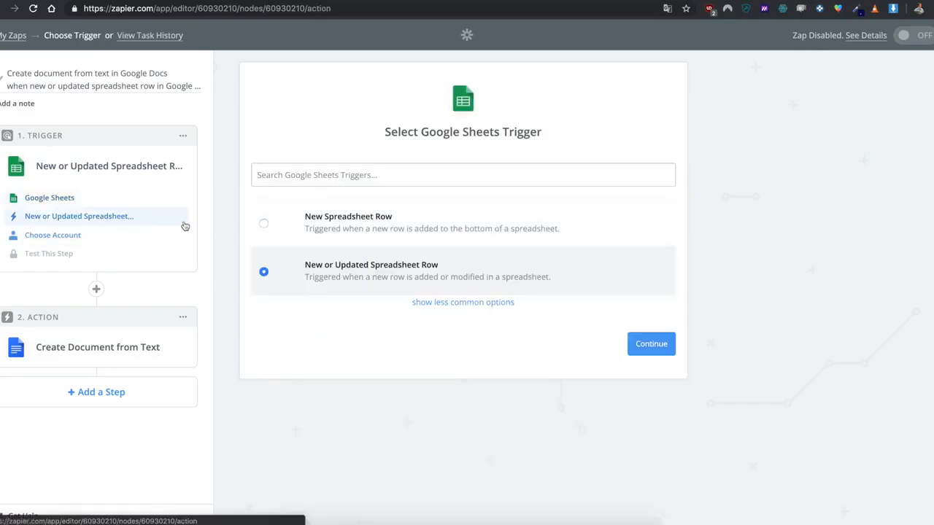
pyautogui.click(658, 343)
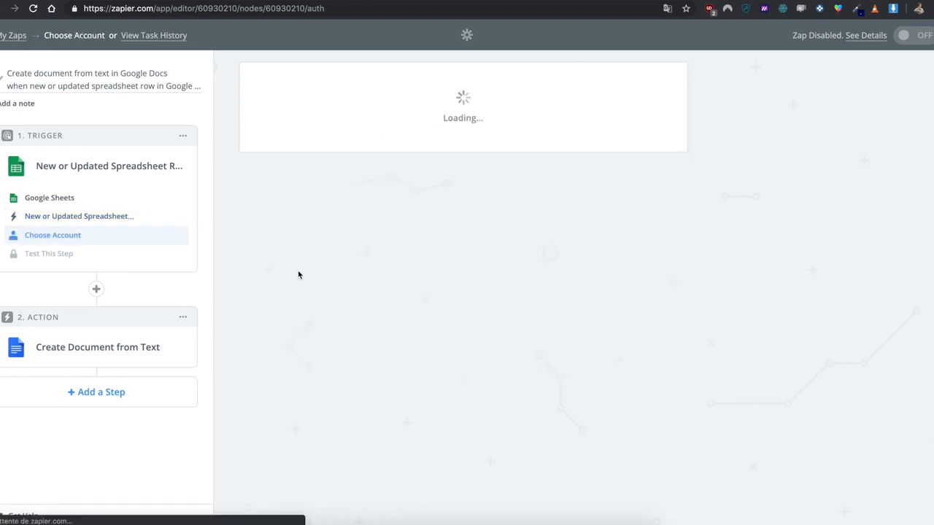
# - Choose the most recently added Google Sheets account for the trigger and save the choice
pyautogui.scroll(-3, 373, 331)
pyautogui.scroll(-5, 372, 331)
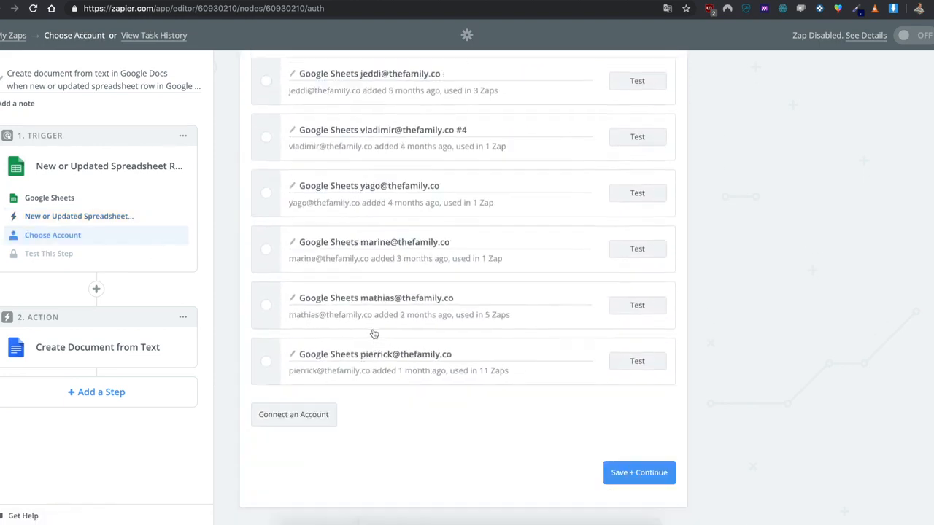
pyautogui.click(340, 337)
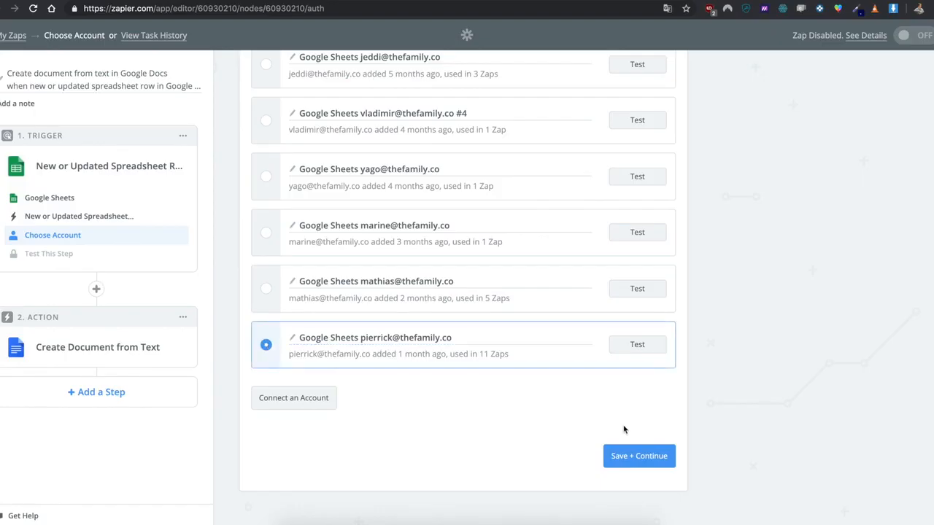
pyautogui.click(627, 455)
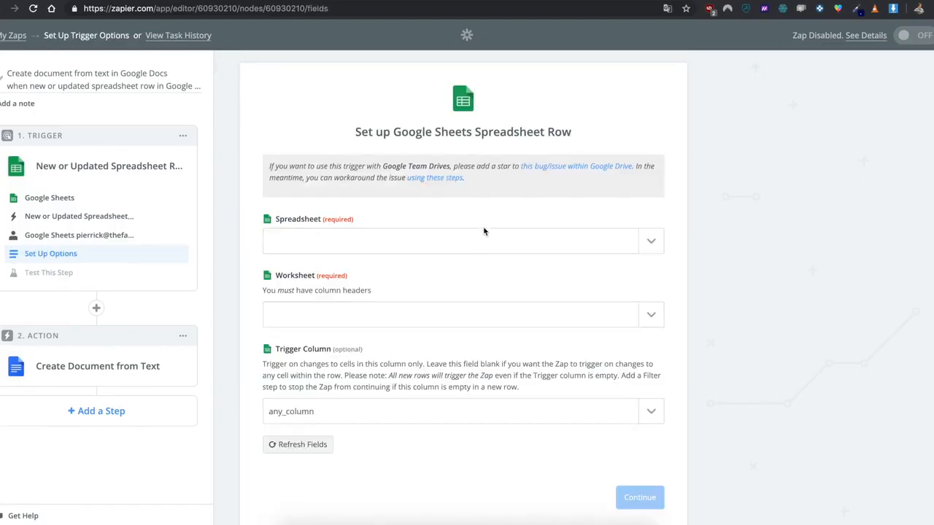
# - Set the trigger's spreadsheet to DATA for template - Koudetat AcS and its worksheet to Trigger
pyautogui.click(650, 248)
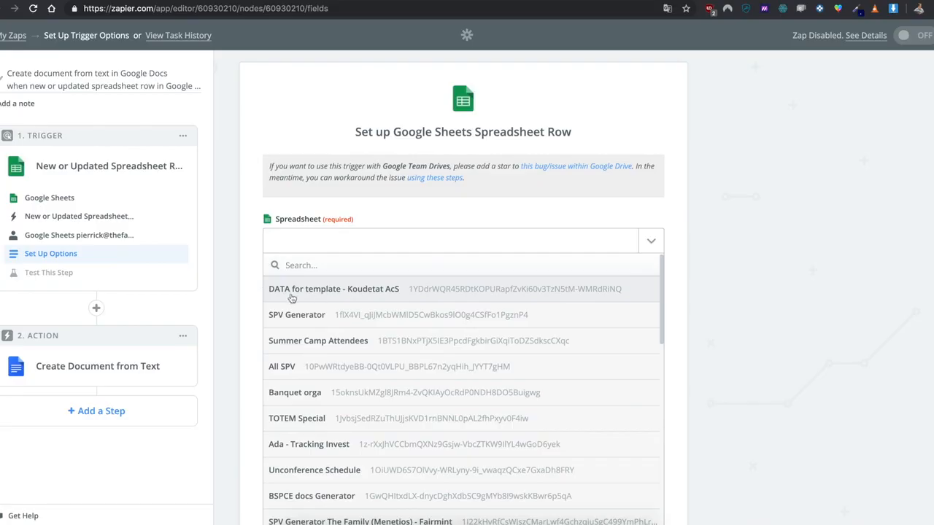
pyautogui.click(400, 294)
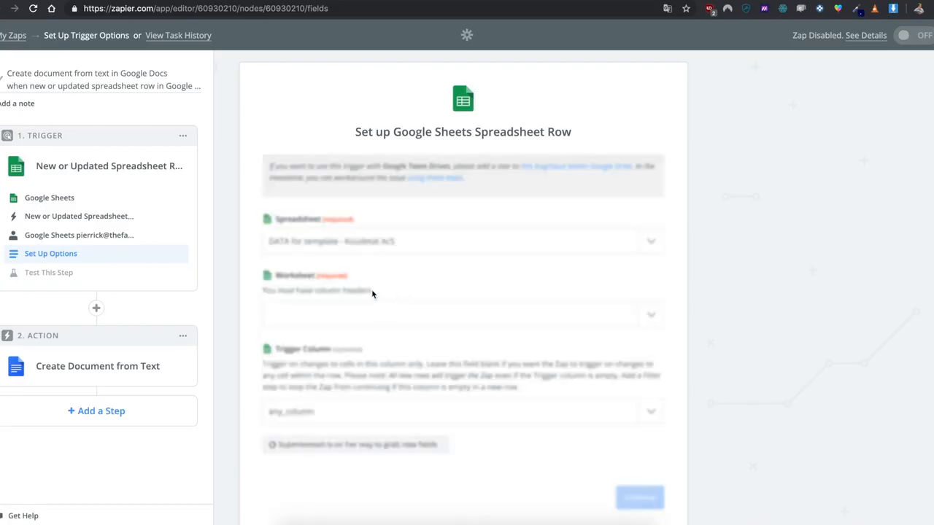
pyautogui.click(643, 320)
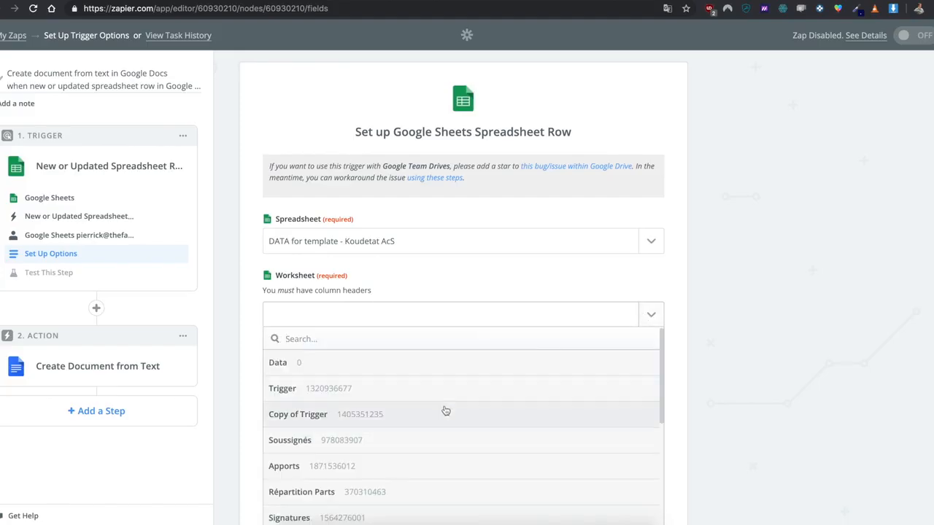
pyautogui.click(443, 395)
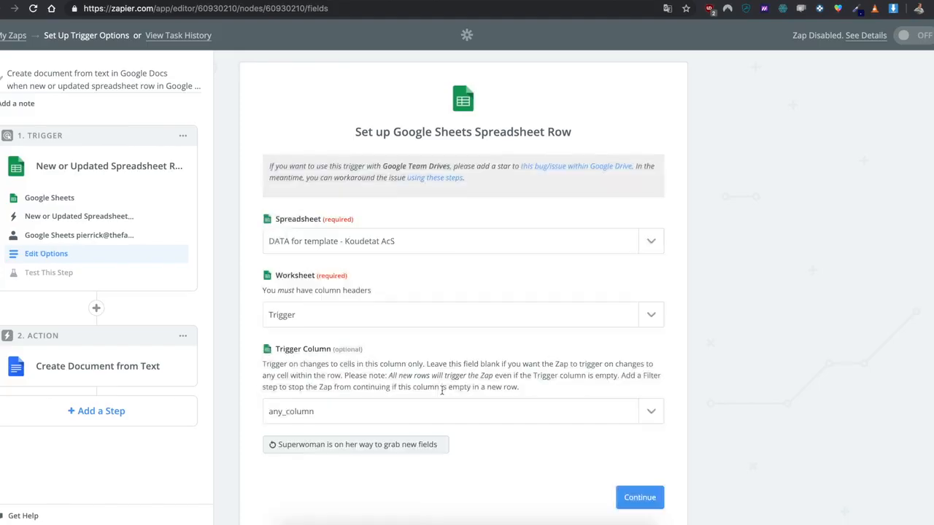
# - Check the Trigger column header in the data spreadsheet, set the Zap's Trigger Column to Trigger, and continue
pyautogui.hotkey('ctrl', 'Left')
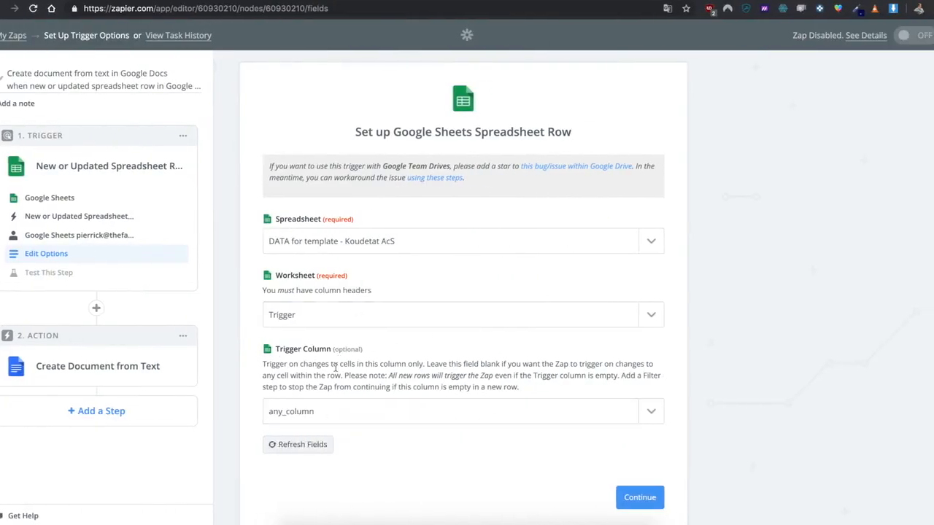
pyautogui.moveTo(278, 352); pyautogui.dragTo(349, 353)
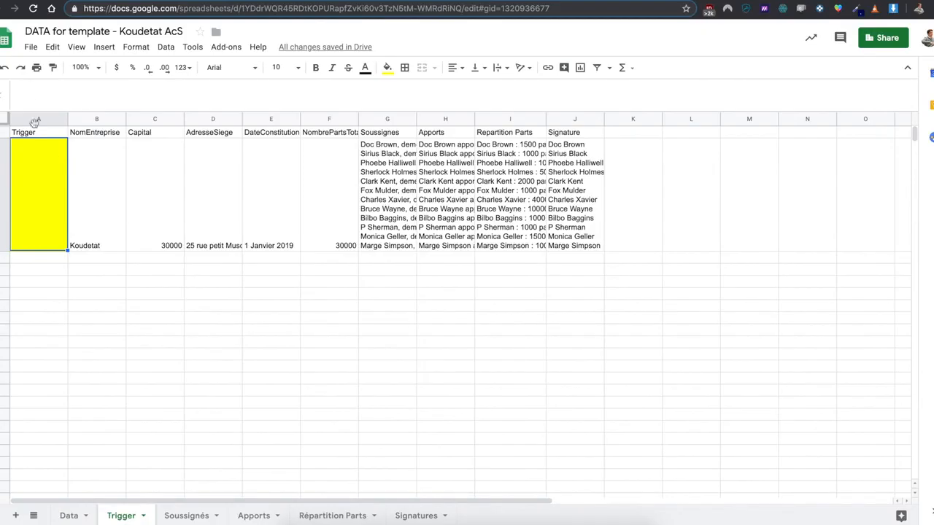
pyautogui.click(30, 134)
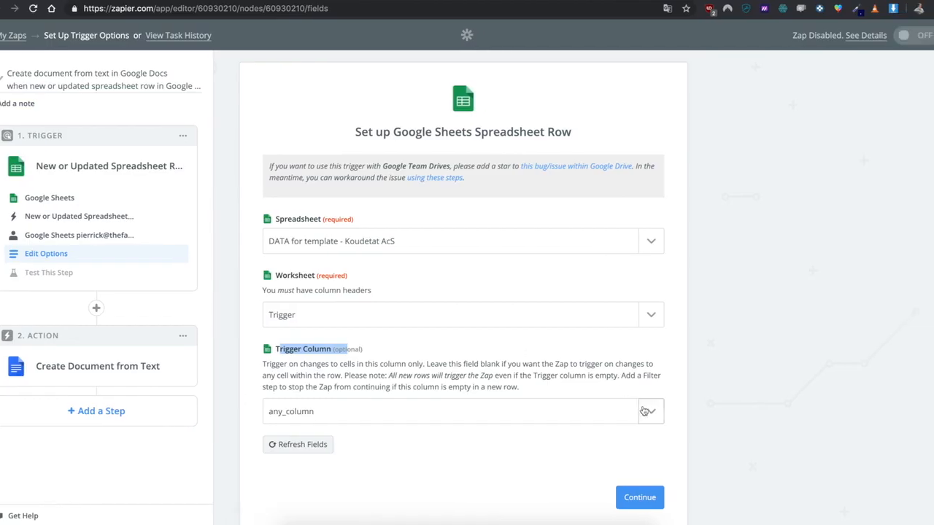
pyautogui.click(649, 412)
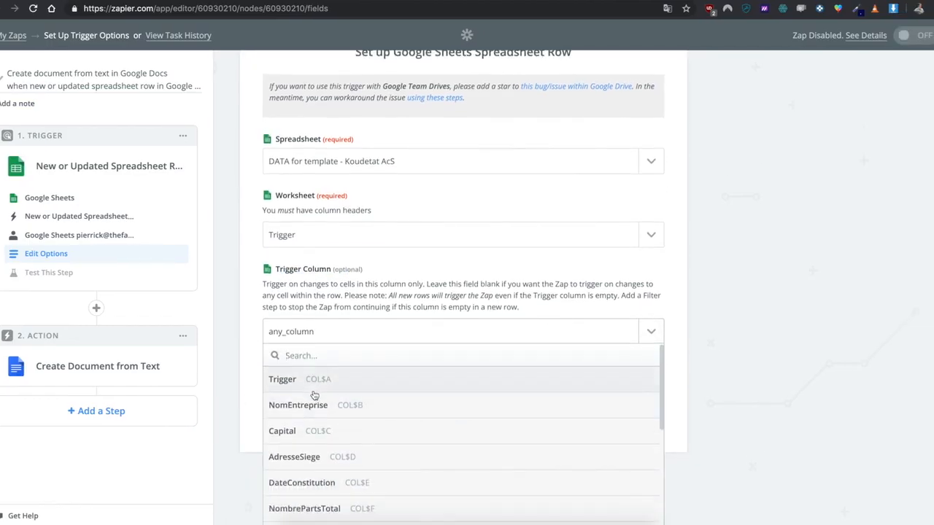
pyautogui.click(387, 386)
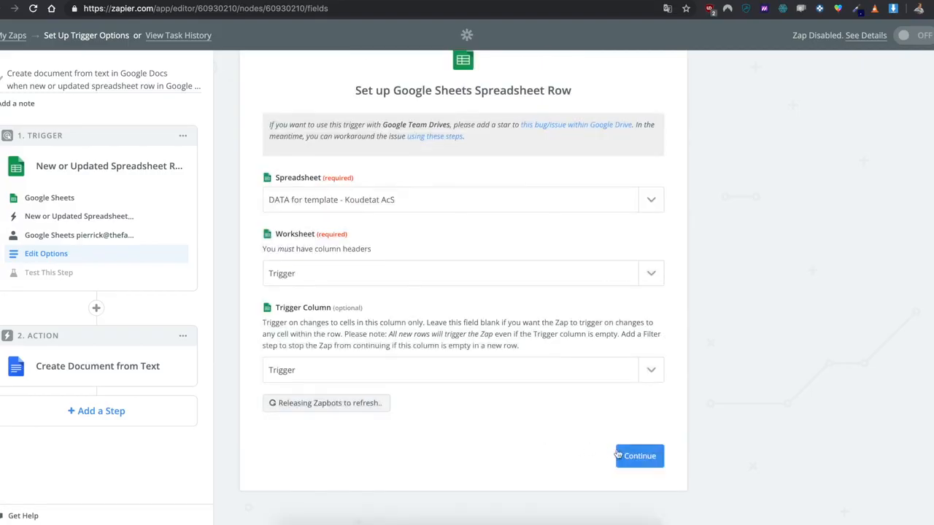
pyautogui.click(645, 458)
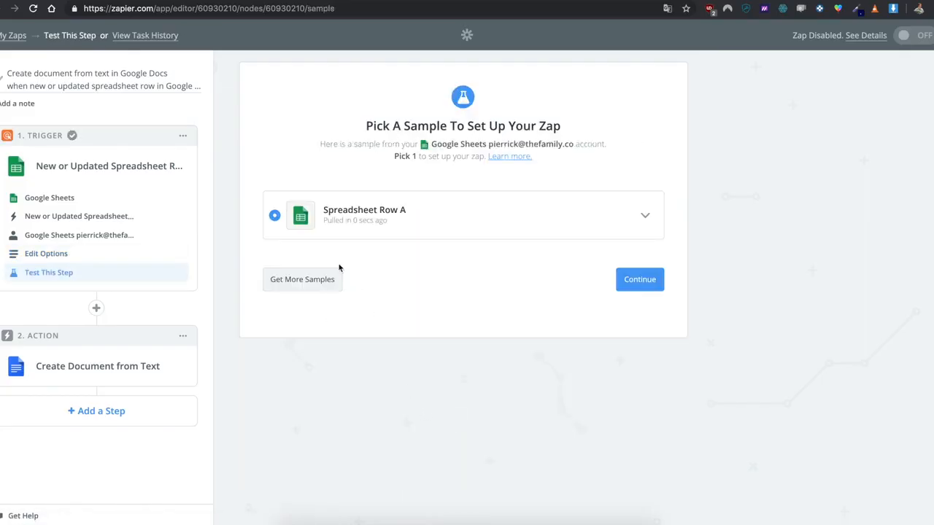
# - Review the column values in the Spreadsheet Row A sample and continue the Zap with it
pyautogui.click(645, 216)
pyautogui.scroll(-1, 444, 373)
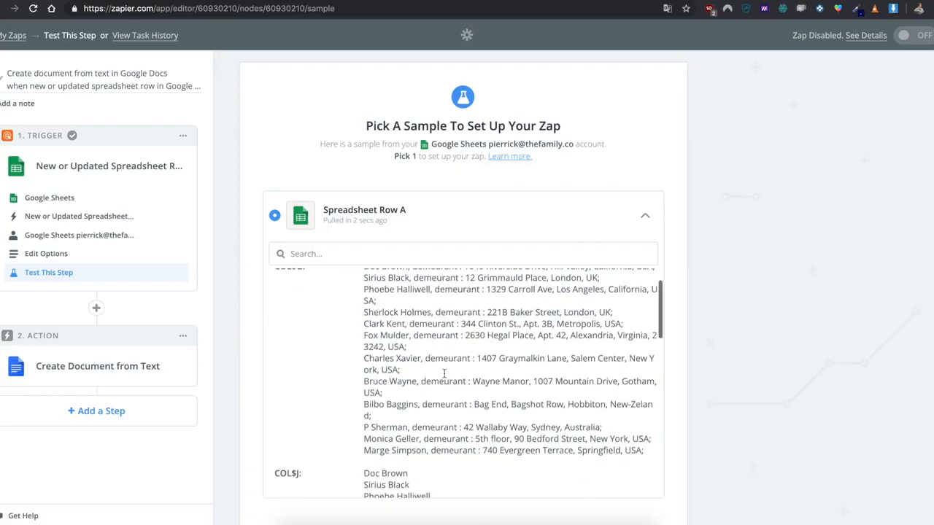
pyautogui.scroll(1, 444, 373)
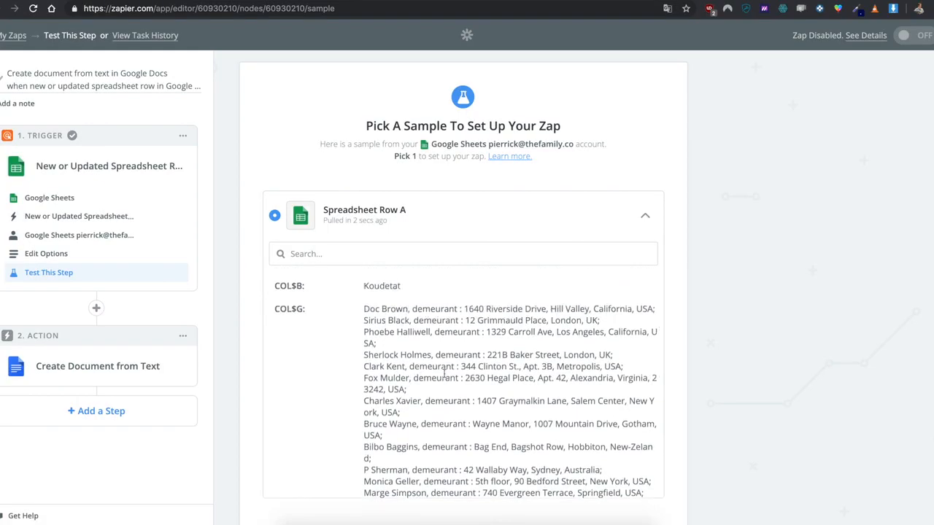
pyautogui.scroll(-3, 444, 372)
pyautogui.scroll(-2, 712, 367)
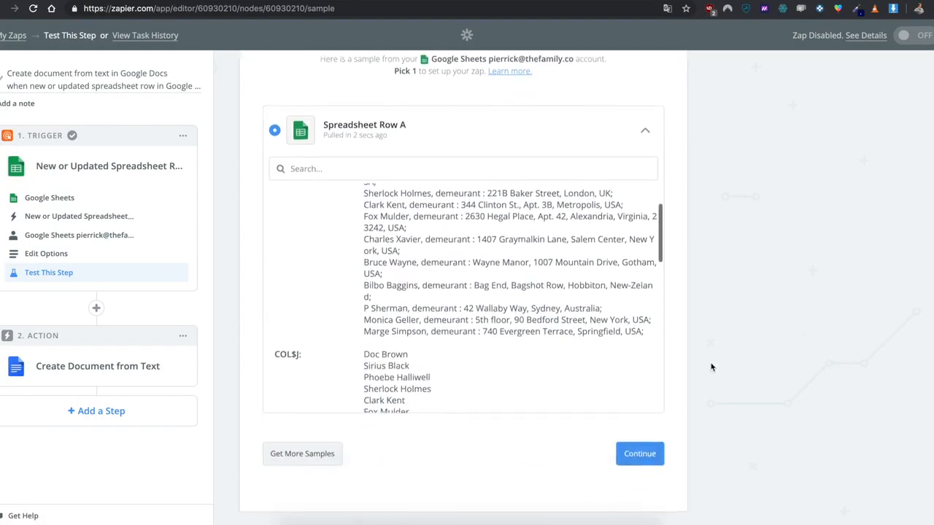
pyautogui.click(625, 452)
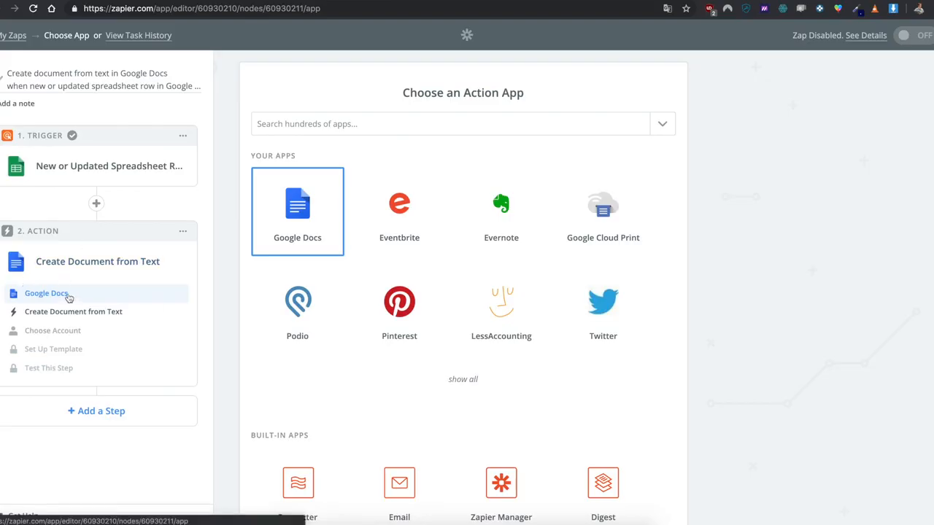
# - Change the Google Docs action to Create Document from Template and save it with the connected Google Docs account
pyautogui.click(305, 225)
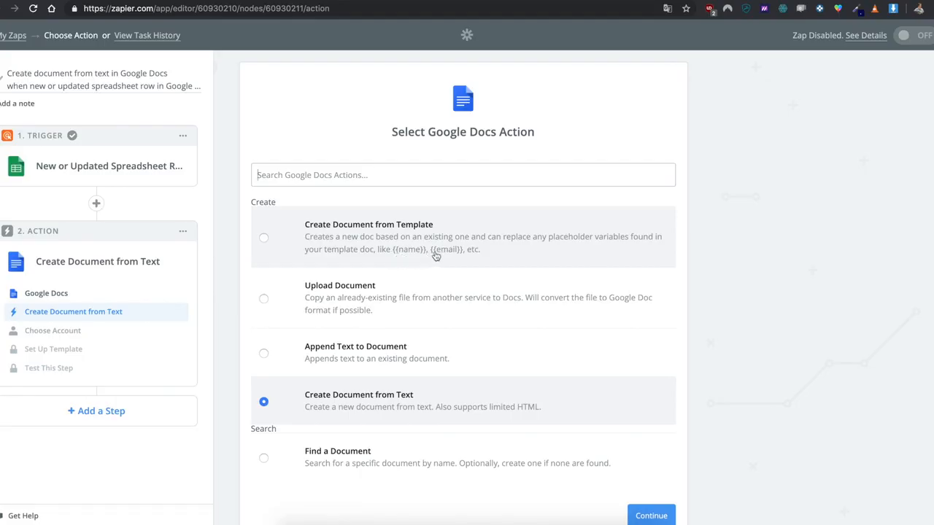
pyautogui.scroll(-1, 389, 321)
pyautogui.click(344, 227)
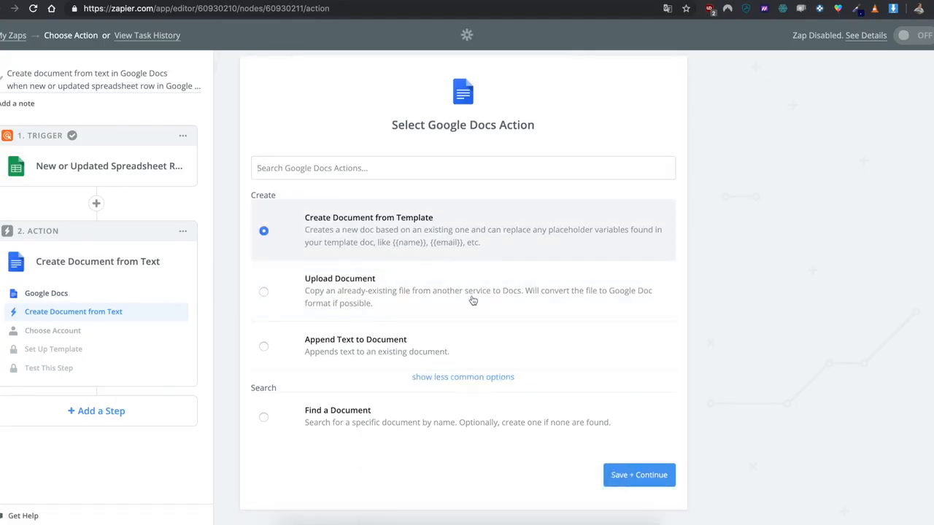
pyautogui.click(636, 477)
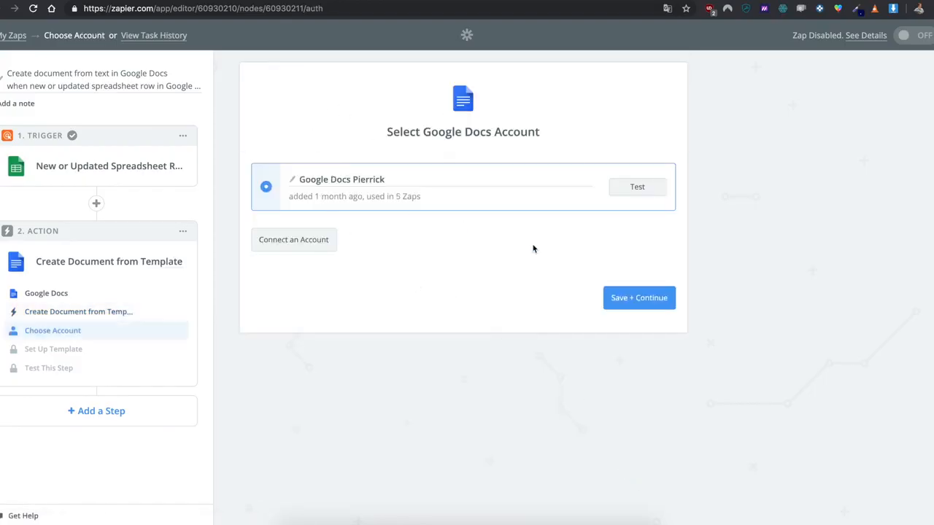
pyautogui.click(655, 305)
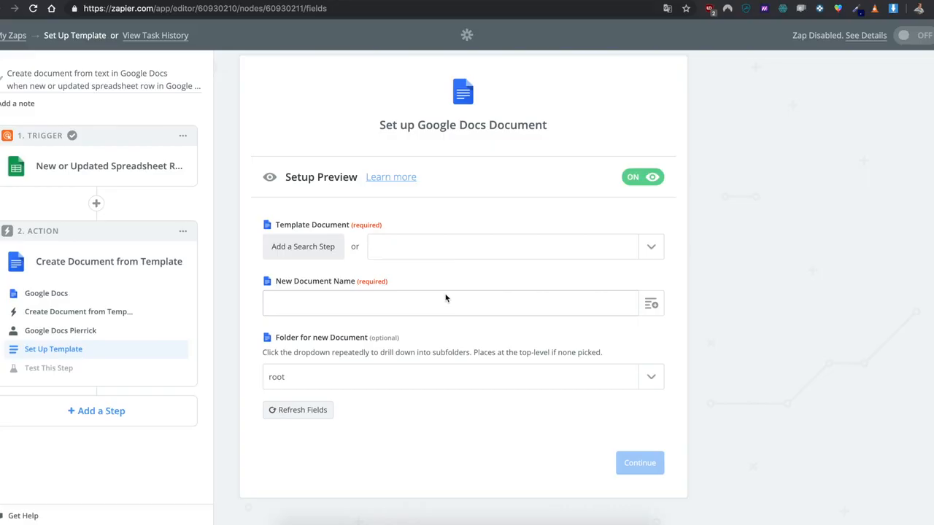
# - Set the Template Document to Use a Custom Value and switch to the Legal Automation - Koudetat AcS document in Google Docs
pyautogui.click(650, 246)
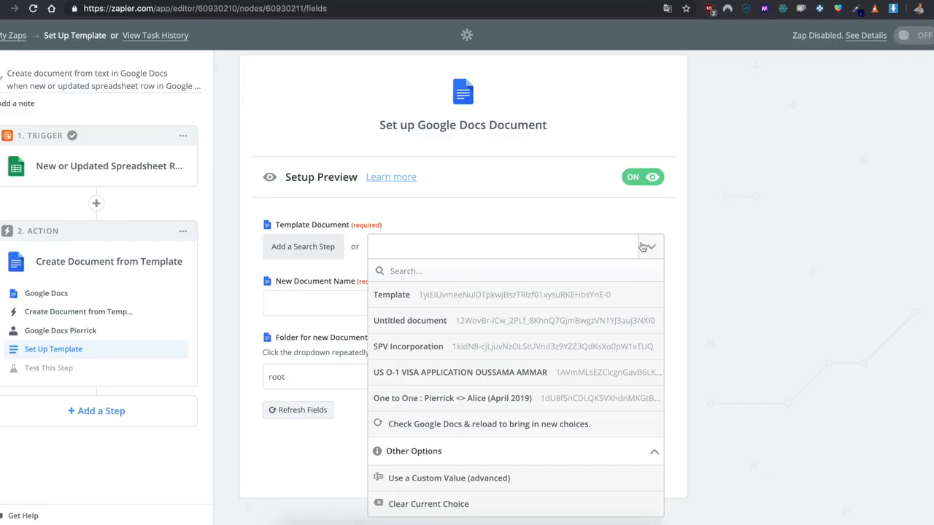
pyautogui.click(425, 479)
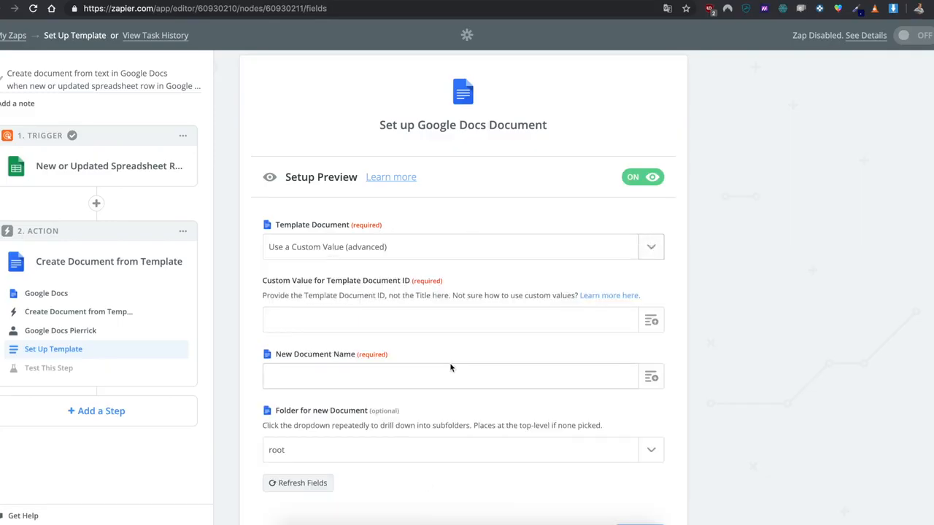
pyautogui.hotkey('ctrl', 'Left')
pyautogui.hotkey('ctrl', 'Left')
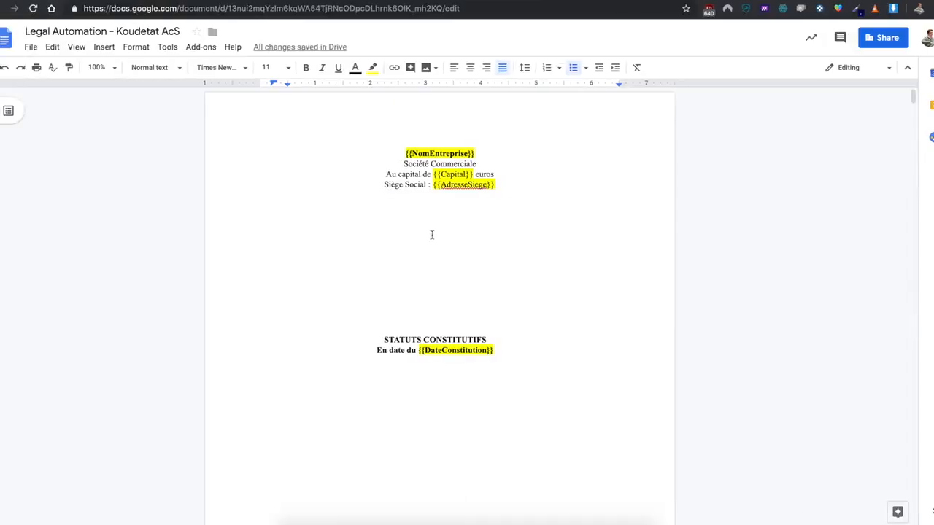